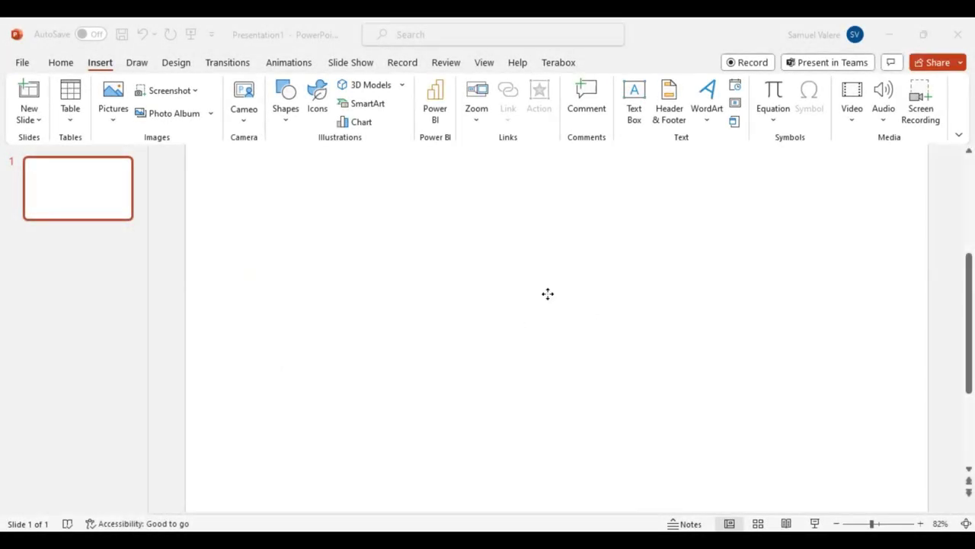
Paste the black eagle picture and fade it to 55% transparency
key(ctrl+v)
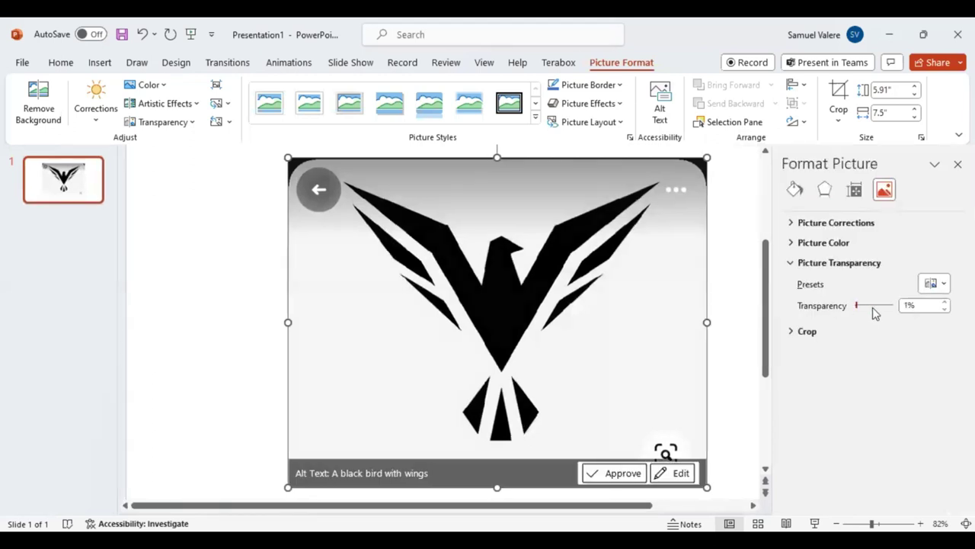
click(874, 307)
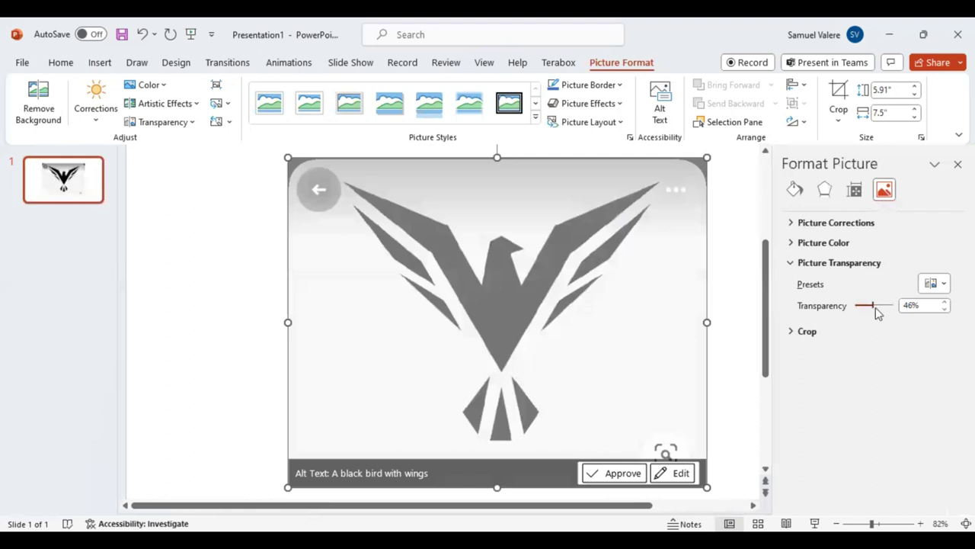
drag(874, 308, 877, 308)
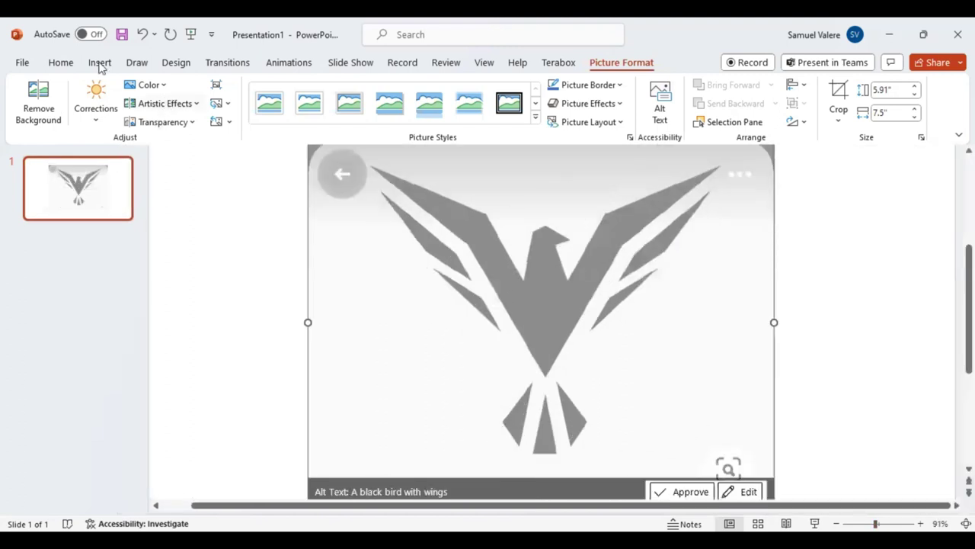
Choose the Freeform: Shape tool and place the first points from the left wing tip along the wing edge
click(99, 62)
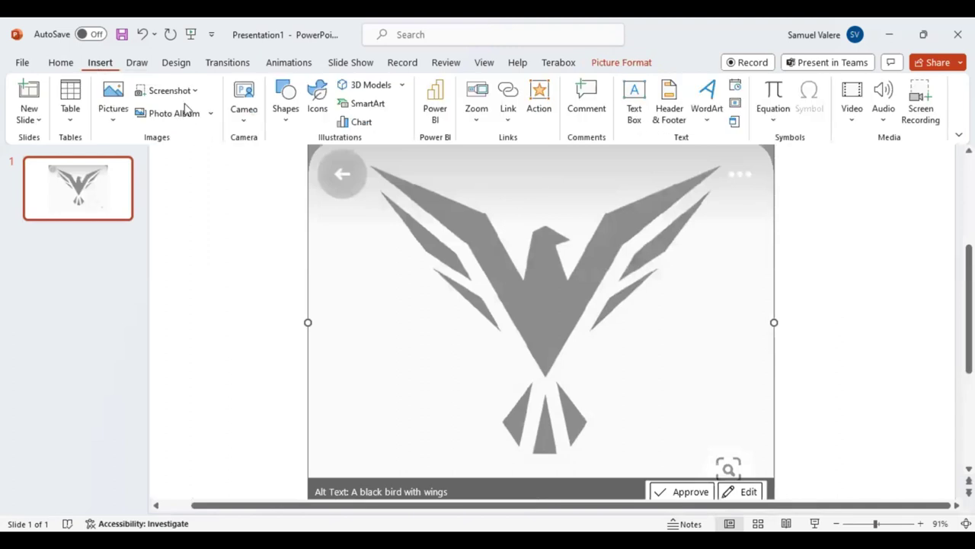
click(298, 125)
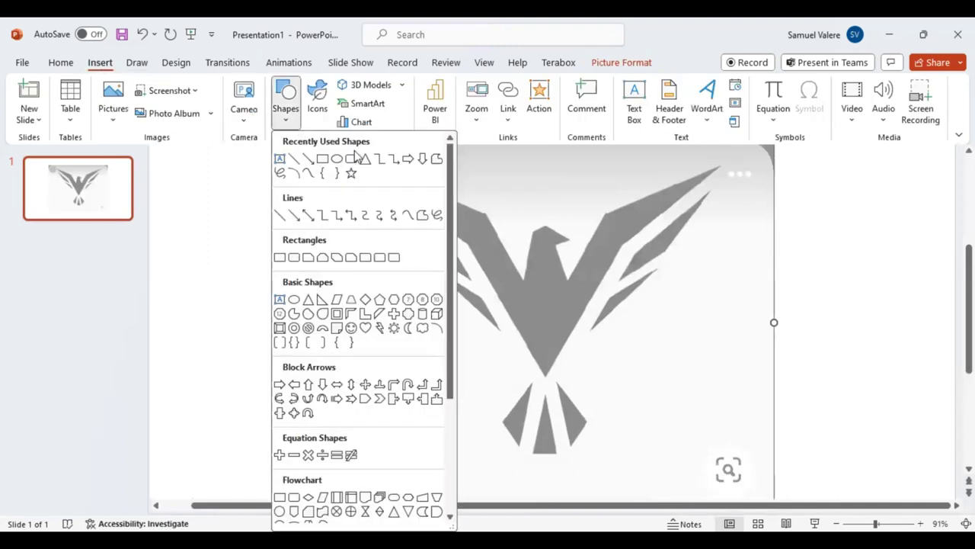
click(437, 160)
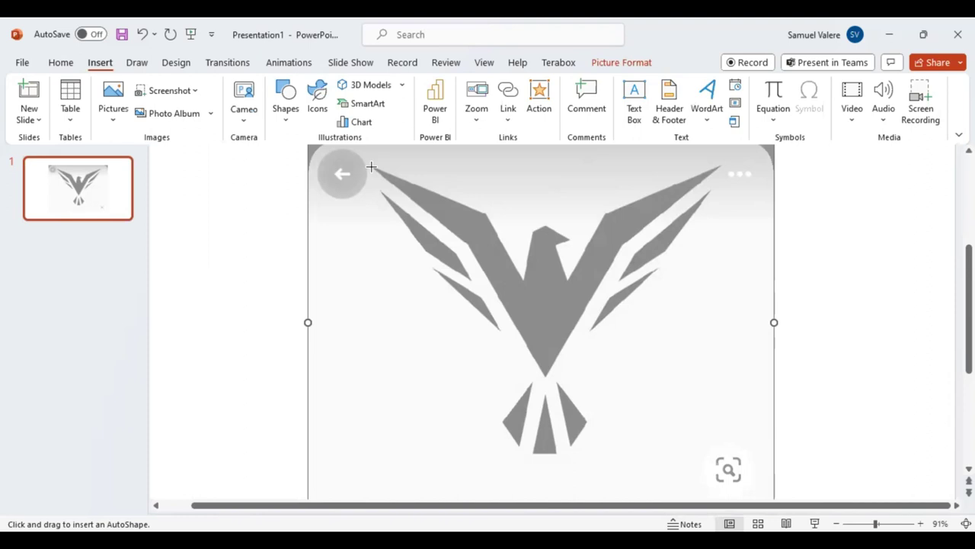
click(373, 168)
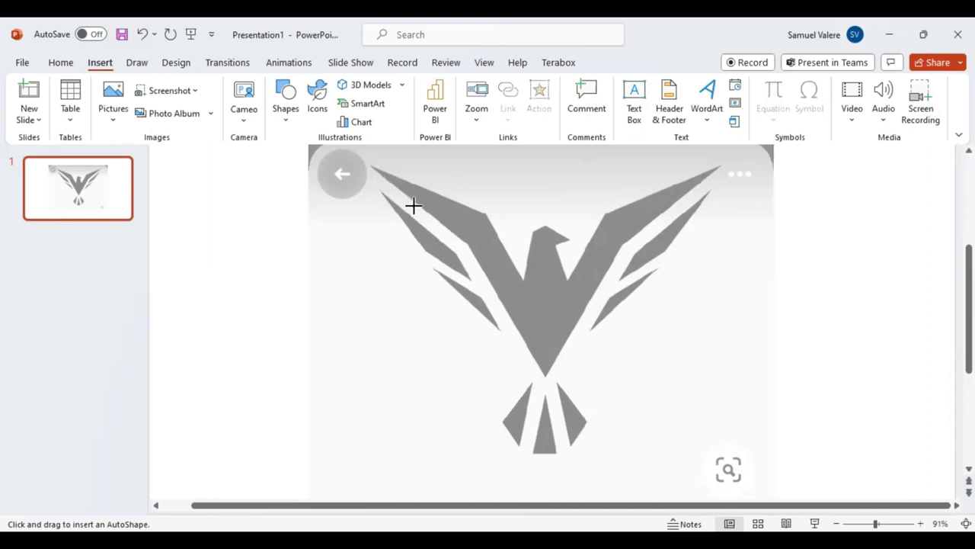
click(465, 242)
Trace around the body and right wing, closing the freeform at the left wing tip as a solid shape
click(545, 376)
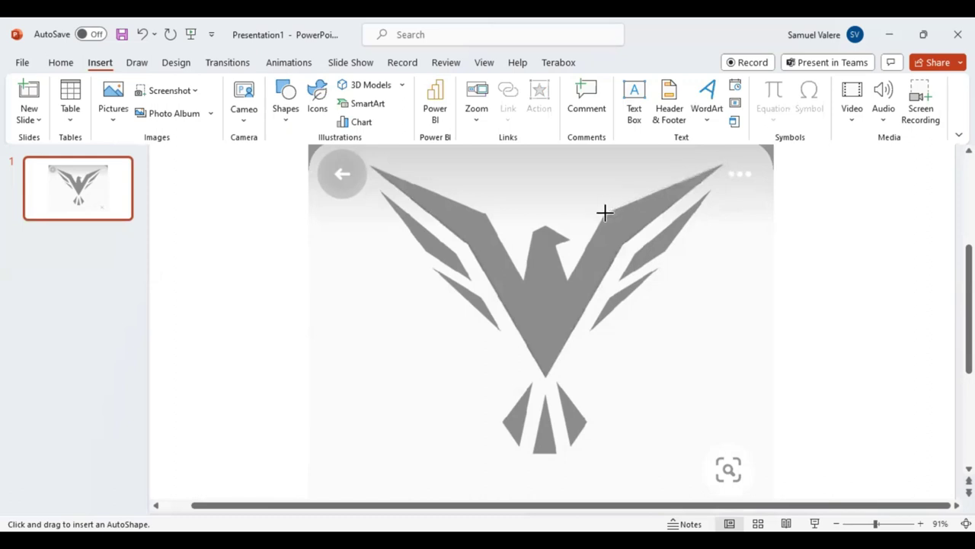
click(567, 276)
drag(524, 282, 504, 237)
drag(503, 237, 485, 214)
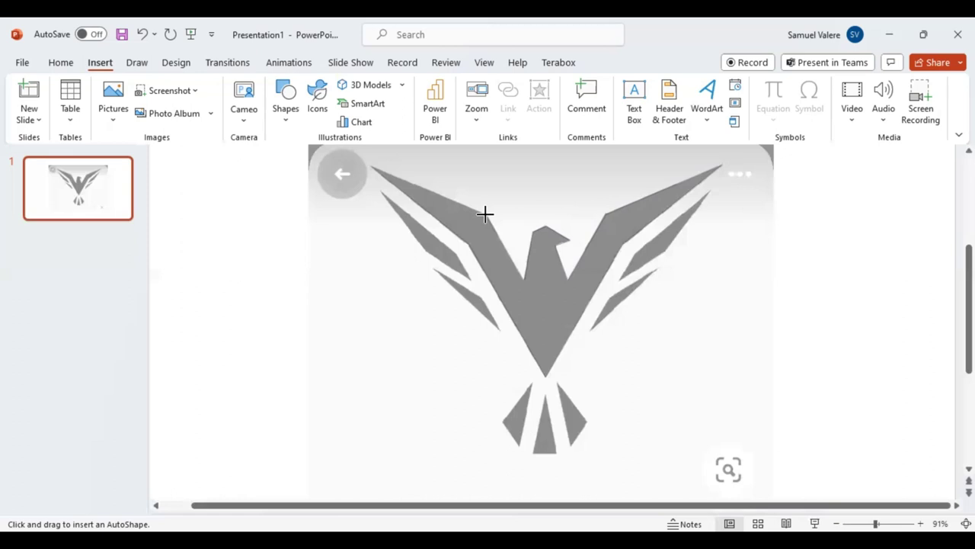
click(373, 165)
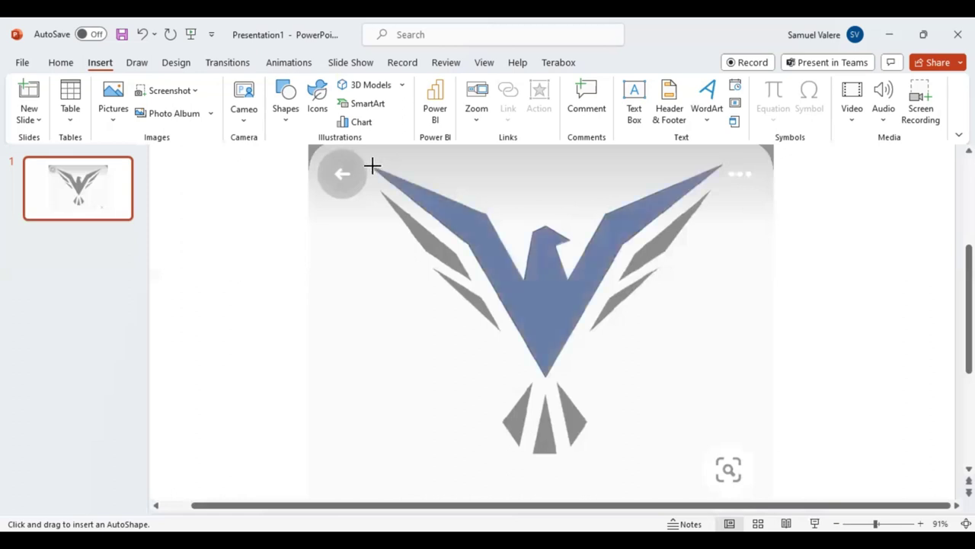
click(373, 166)
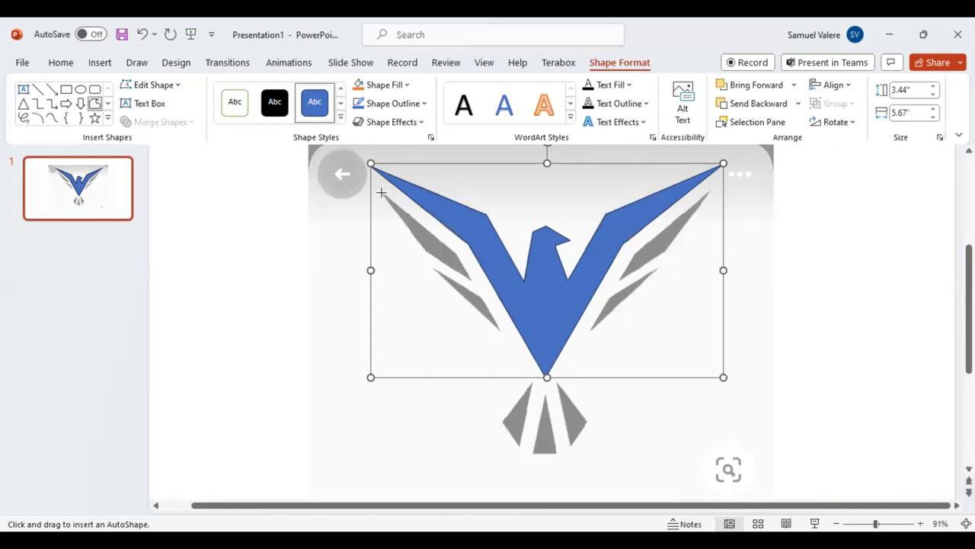
Draw a separate blue freeform over the upper-left grey wing feather stripe
click(411, 232)
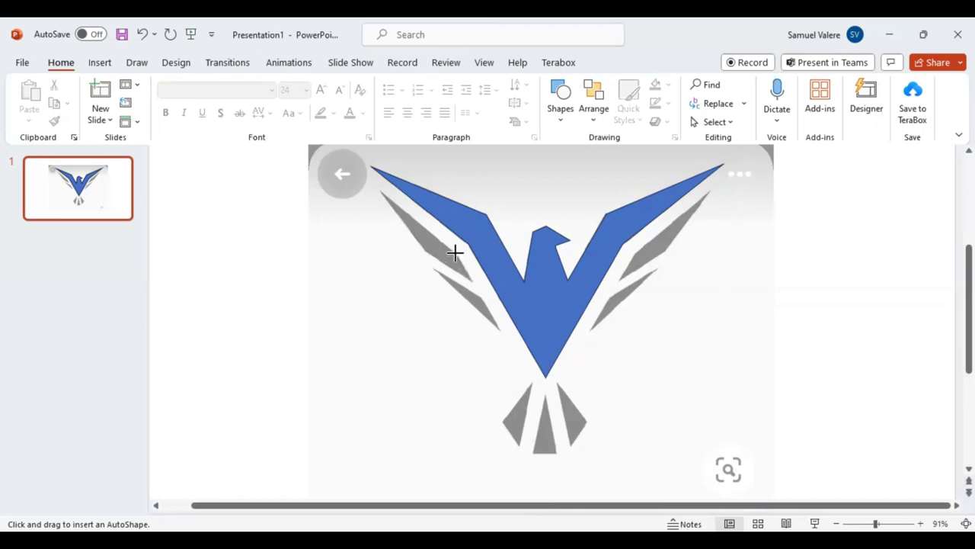
click(380, 191)
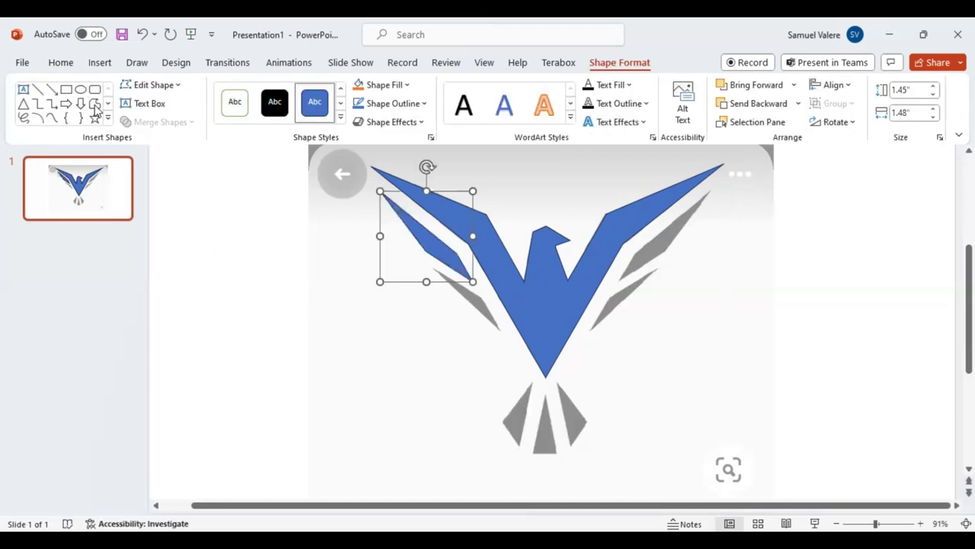
click(94, 105)
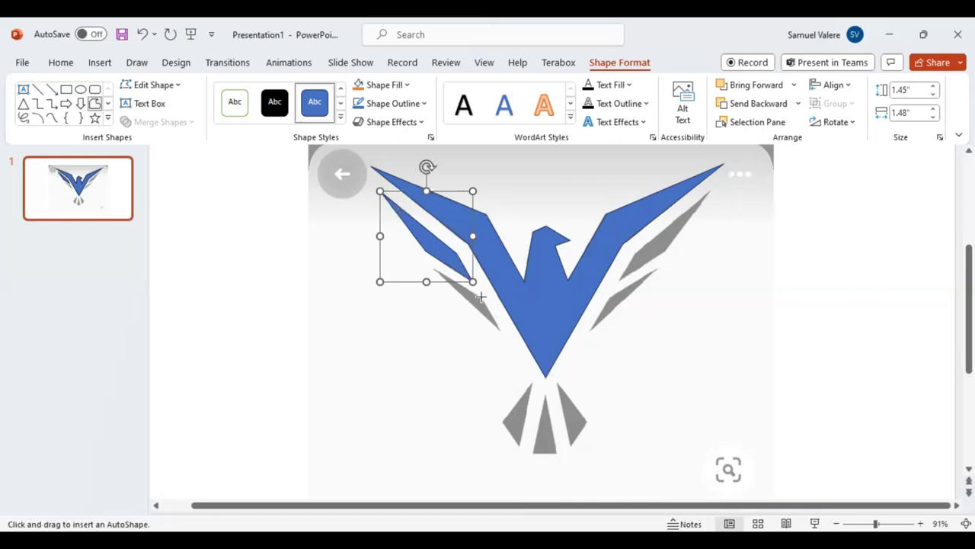
key(Escape)
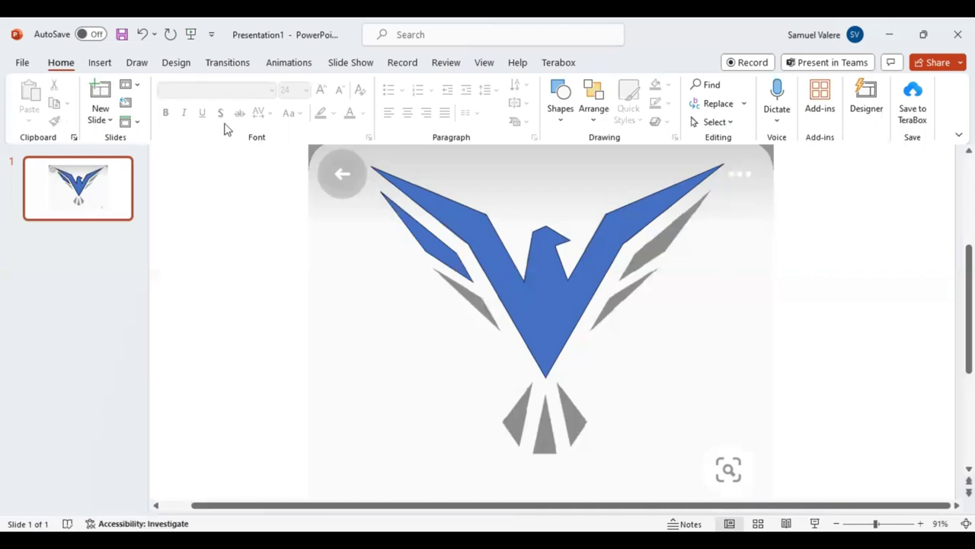
Draw a Freeform: Shape over the lower-left wing feather stripe and deselect it
click(100, 64)
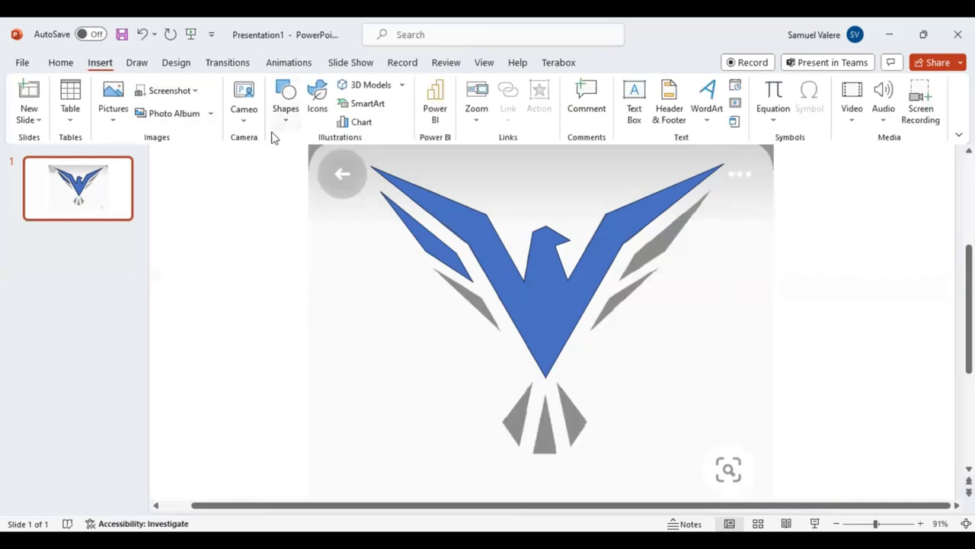
click(275, 135)
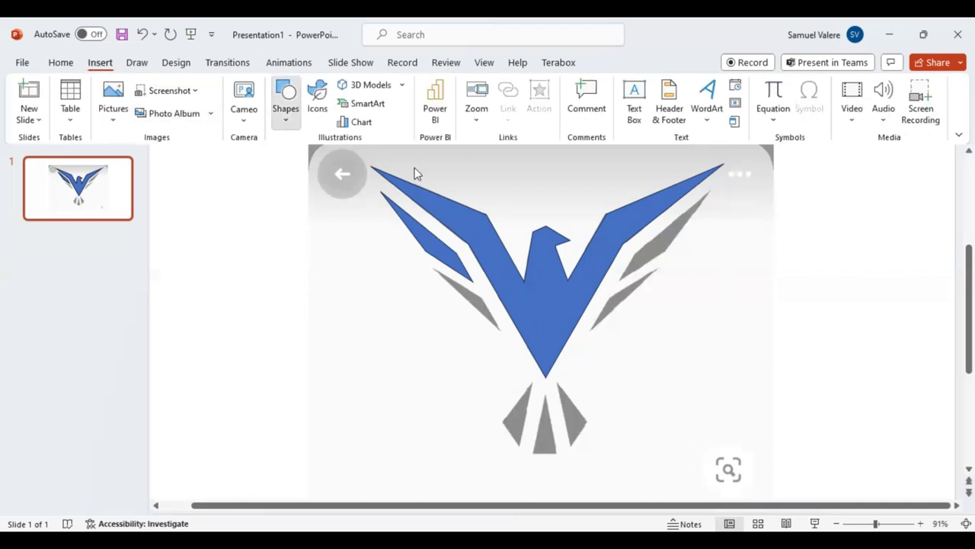
click(437, 161)
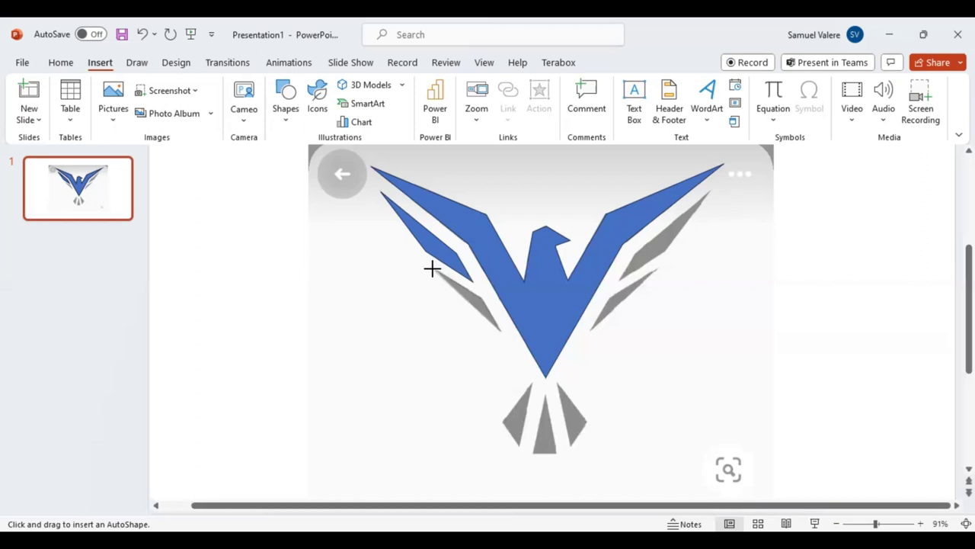
drag(431, 268, 501, 332)
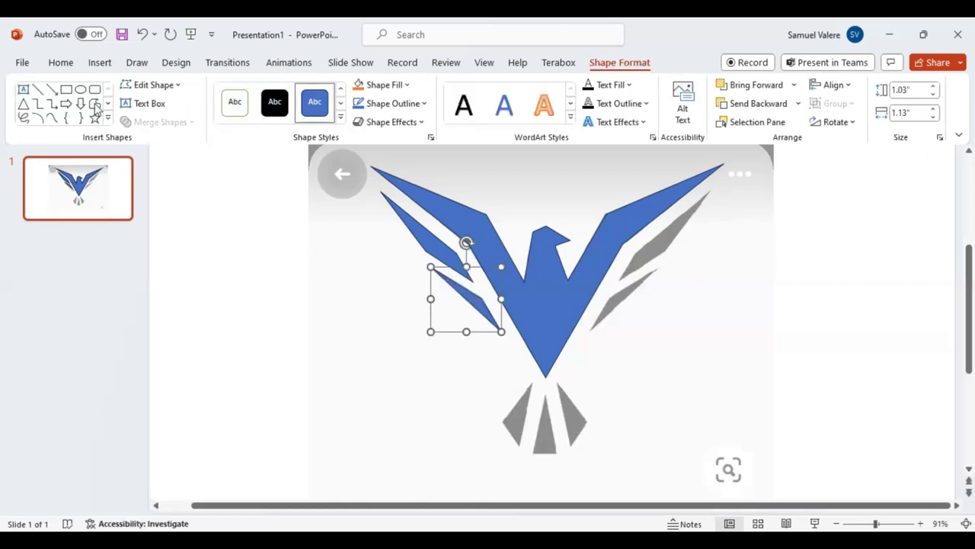
click(94, 104)
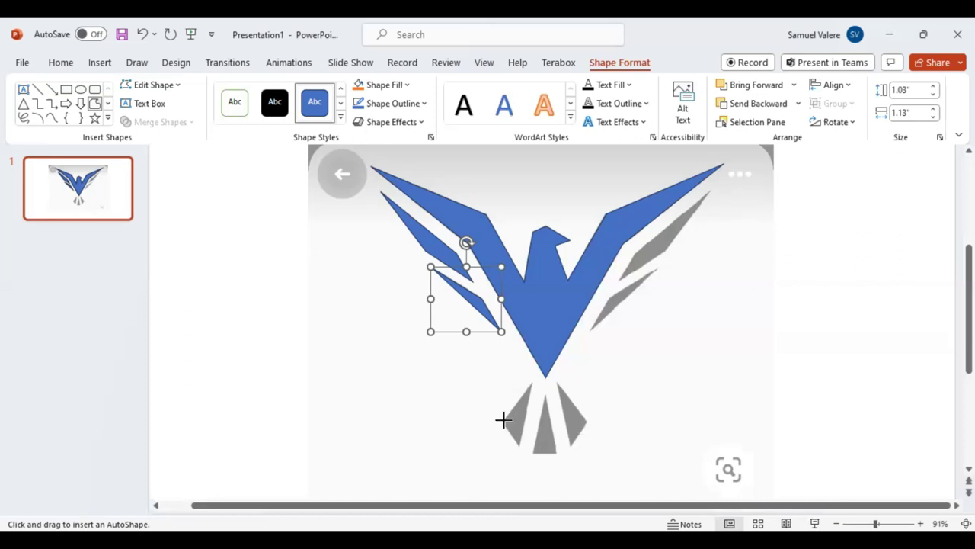
key(Escape)
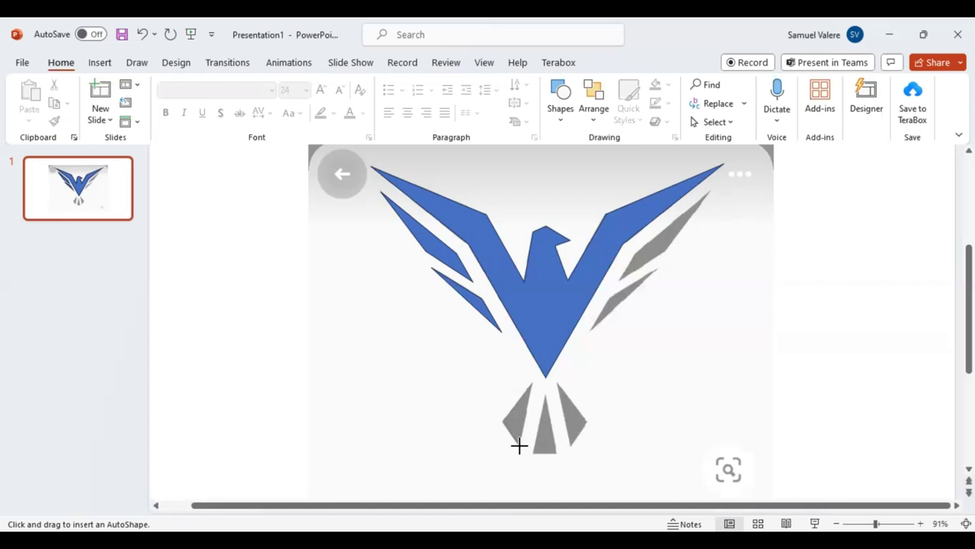
Trace separate freeforms over the left and middle tail feathers, deselecting each
click(532, 386)
click(532, 386)
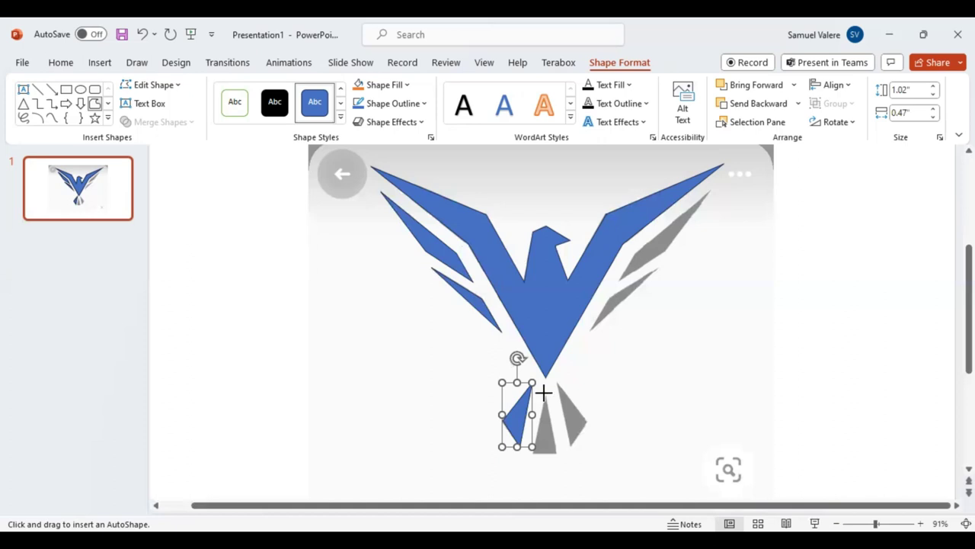
click(532, 450)
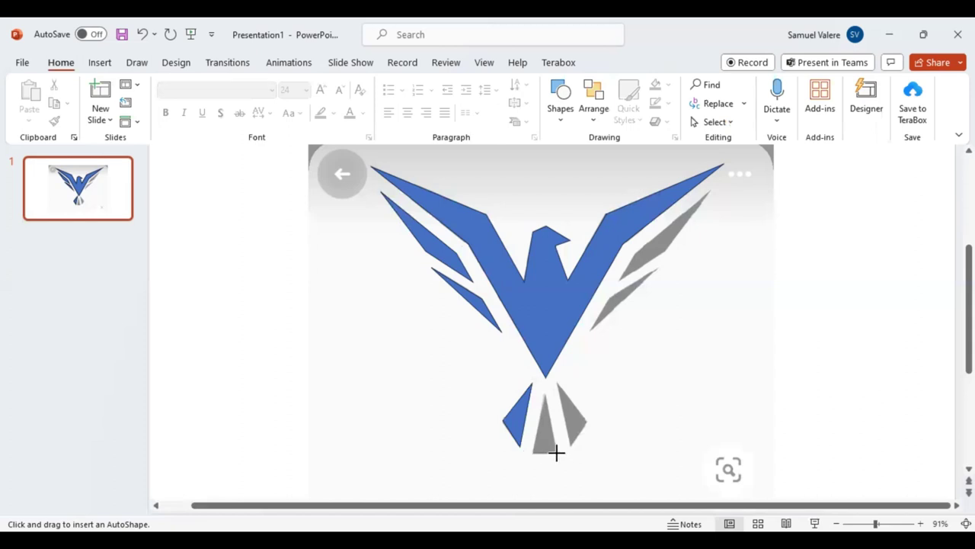
click(548, 402)
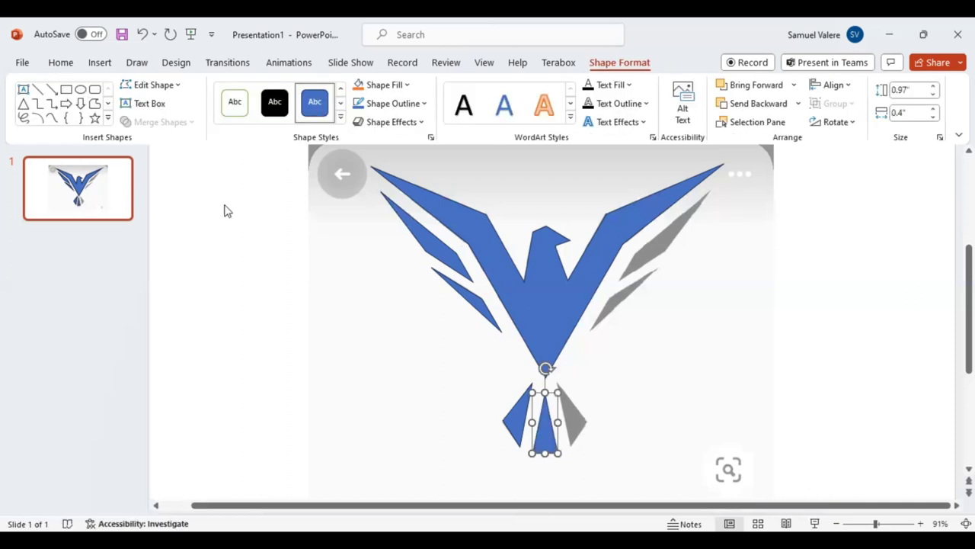
click(95, 103)
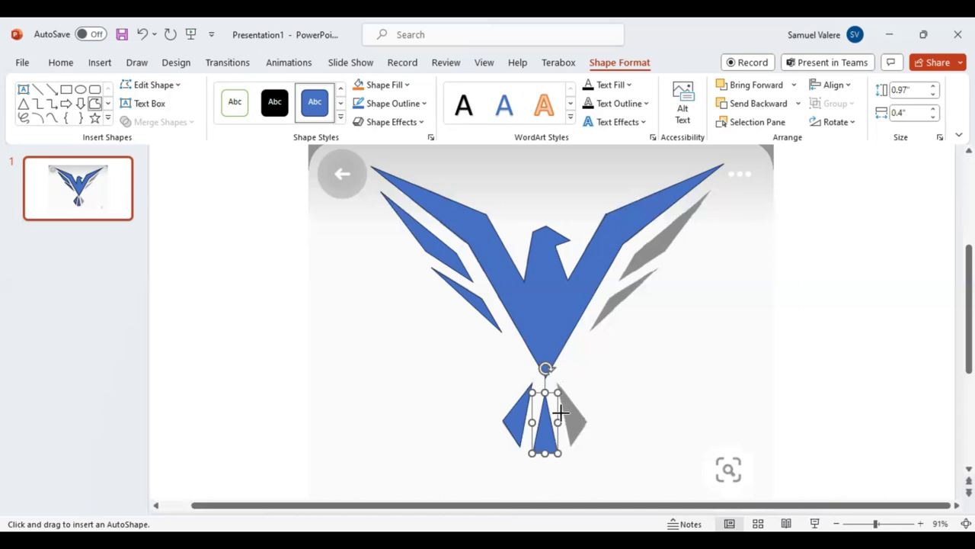
click(560, 413)
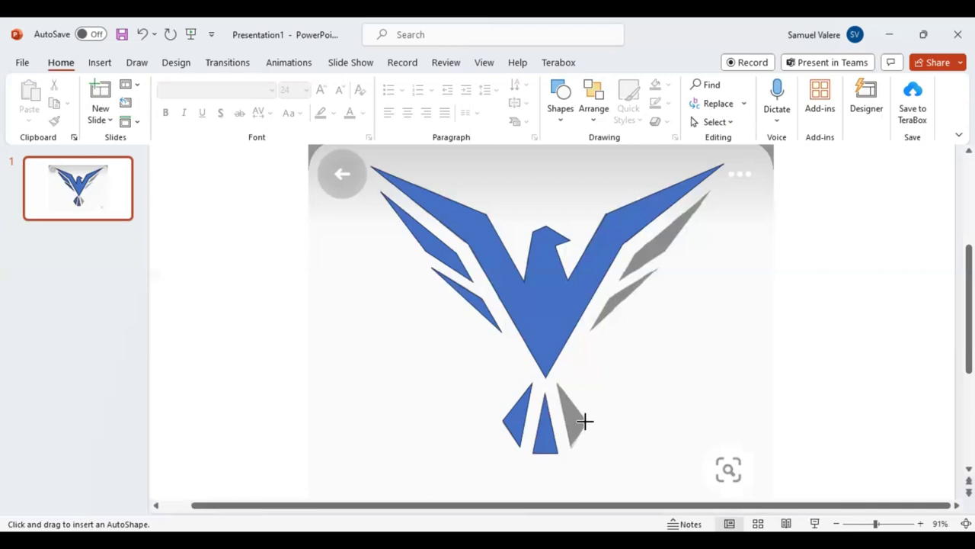
Close the right tail feather, then trace the lower and upper right-wing feathers as freeforms
click(556, 383)
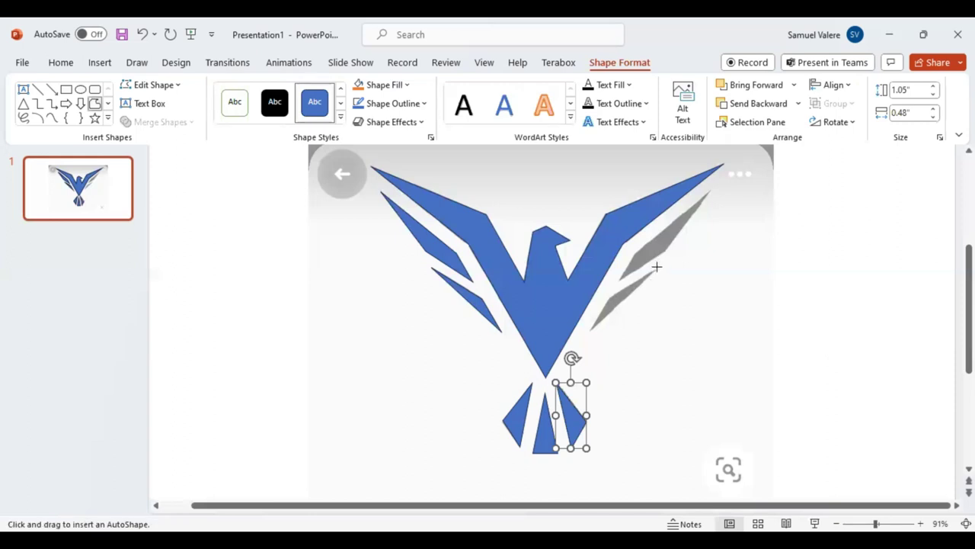
key(Escape)
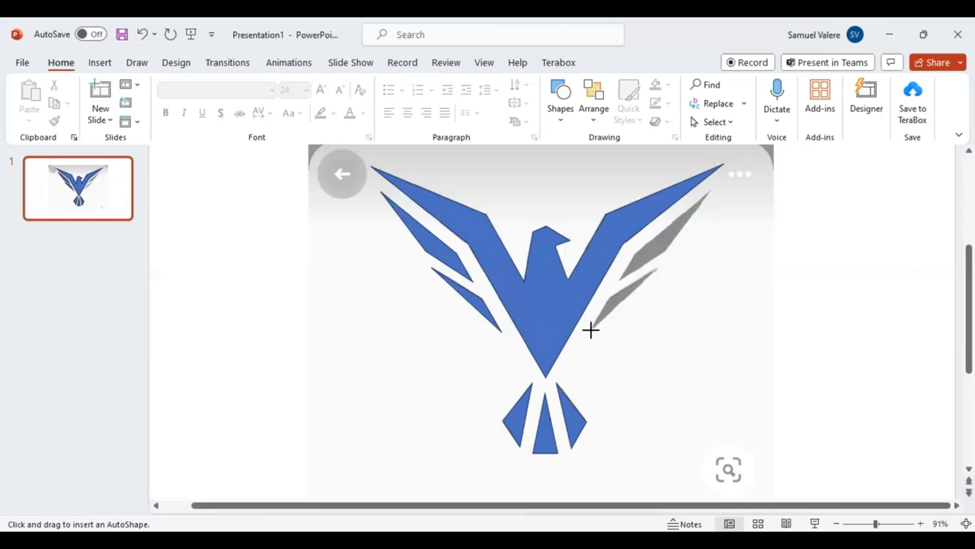
click(656, 268)
click(590, 329)
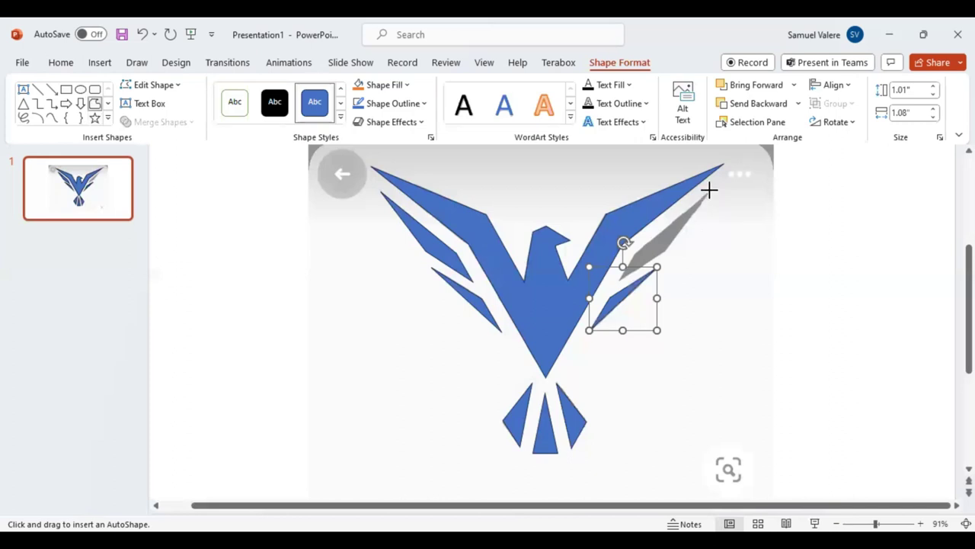
click(630, 255)
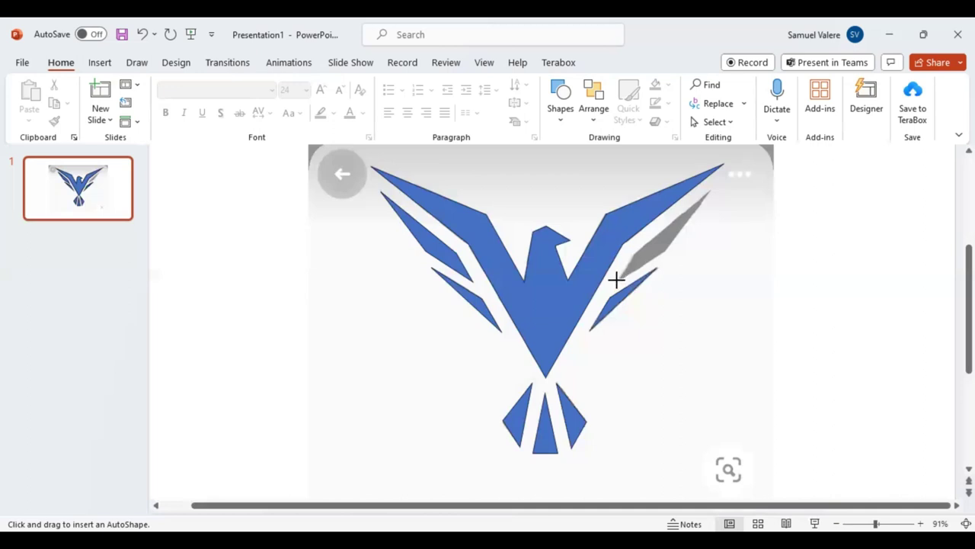
click(618, 279)
click(708, 190)
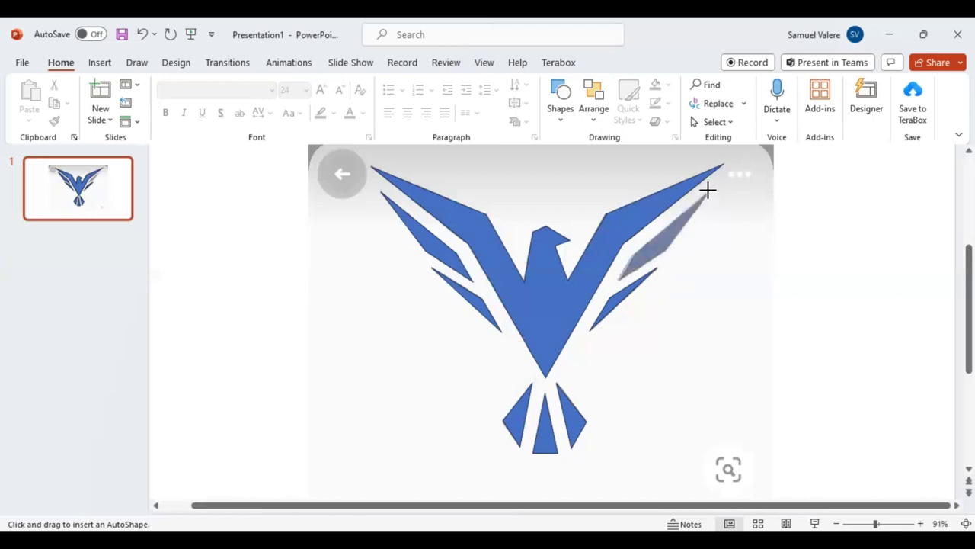
click(618, 279)
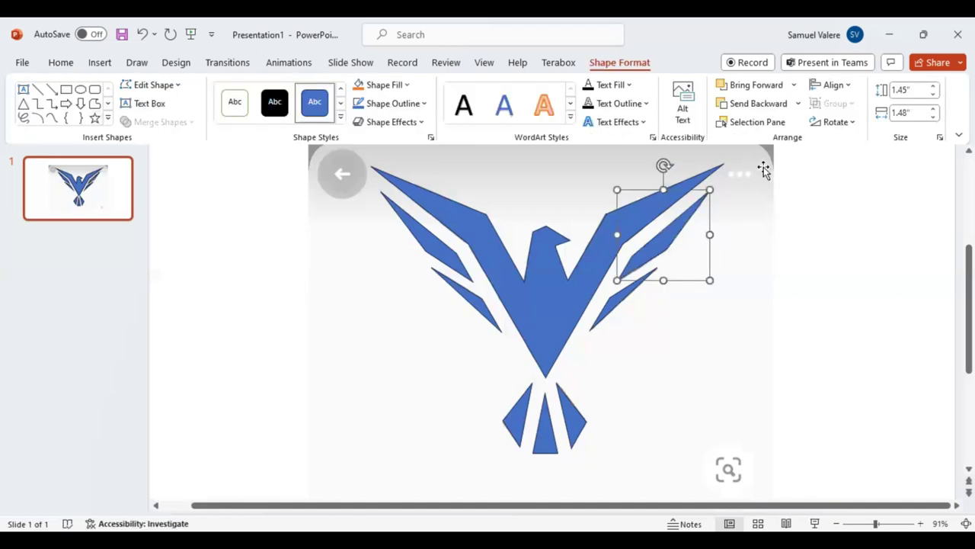
click(764, 169)
Delete the reference picture and select the body plus all seven feather pieces
key(Delete)
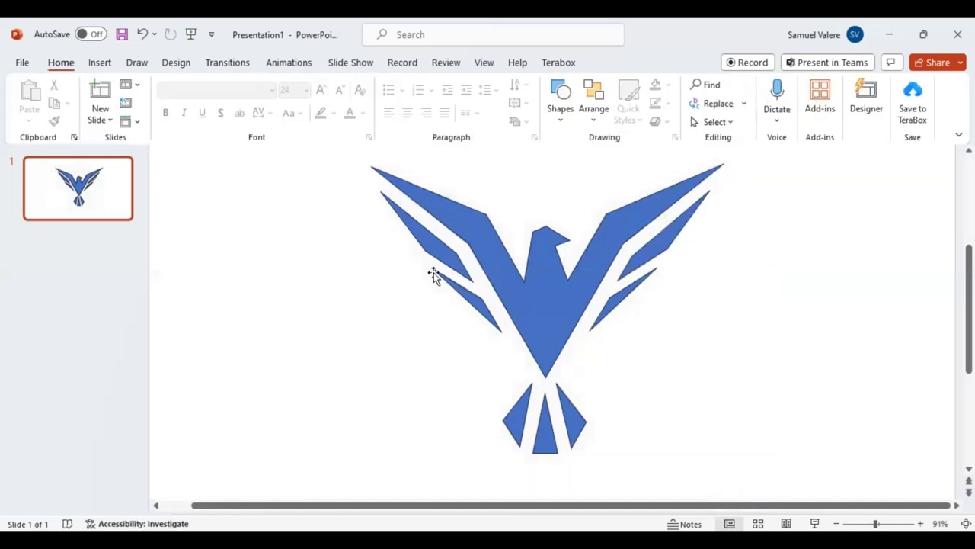
click(554, 298)
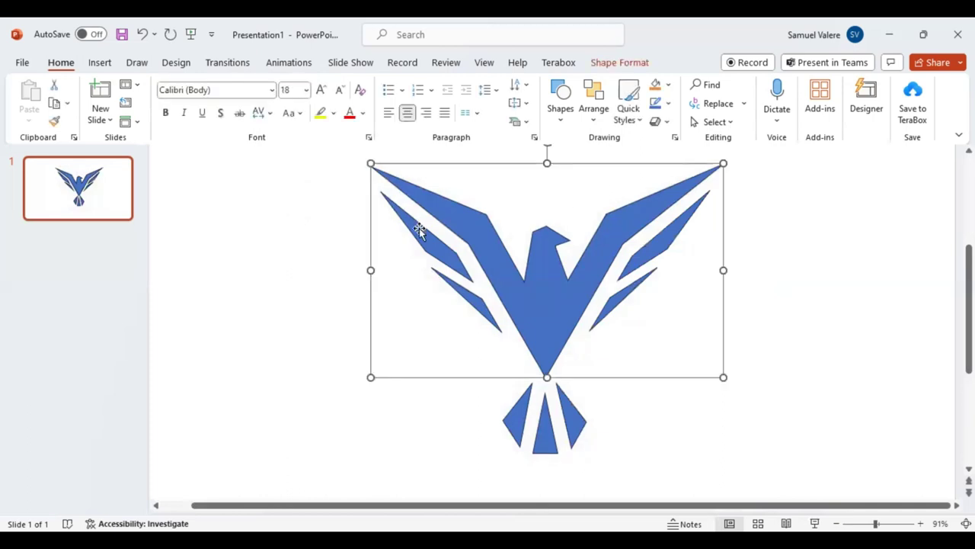
shift+click(478, 310)
shift+click(450, 258)
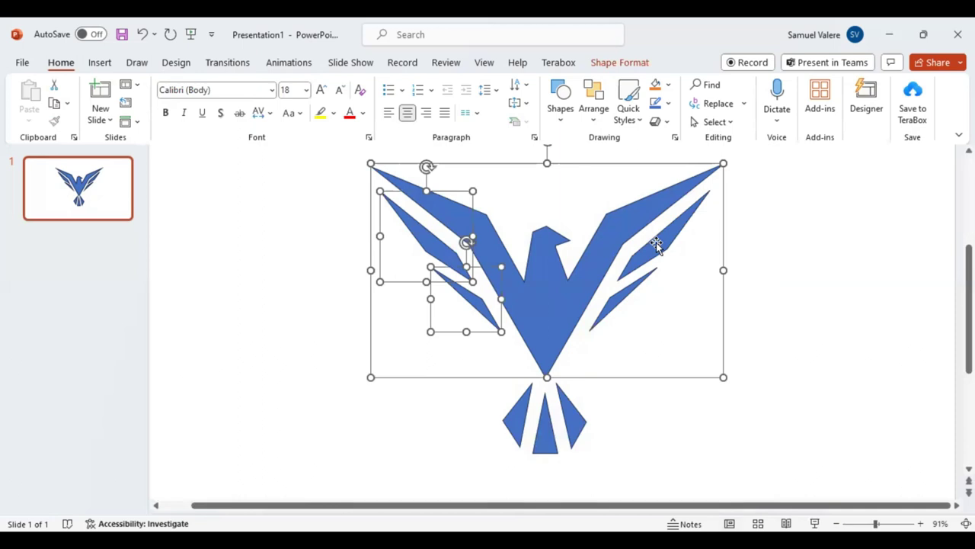
shift+click(656, 242)
shift+click(595, 335)
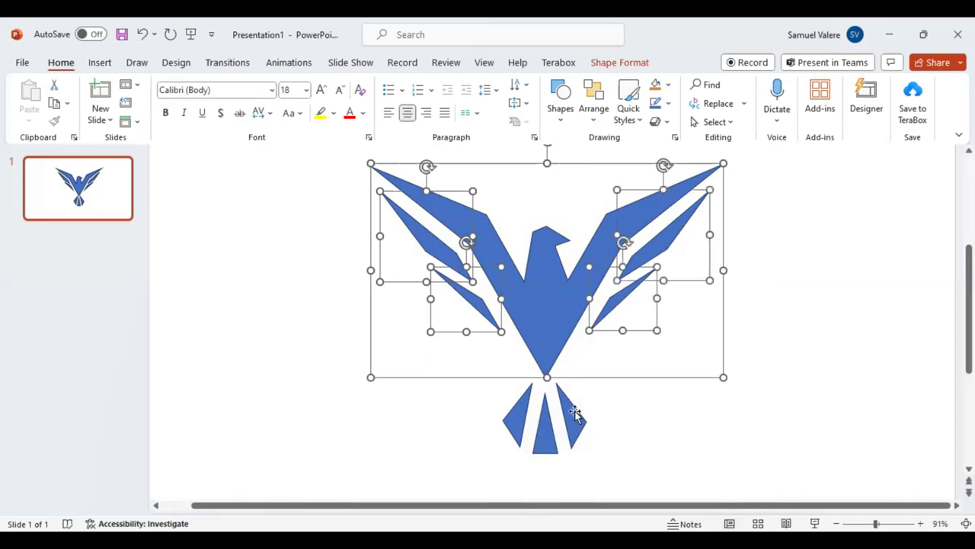
shift+click(544, 436)
shift+click(573, 418)
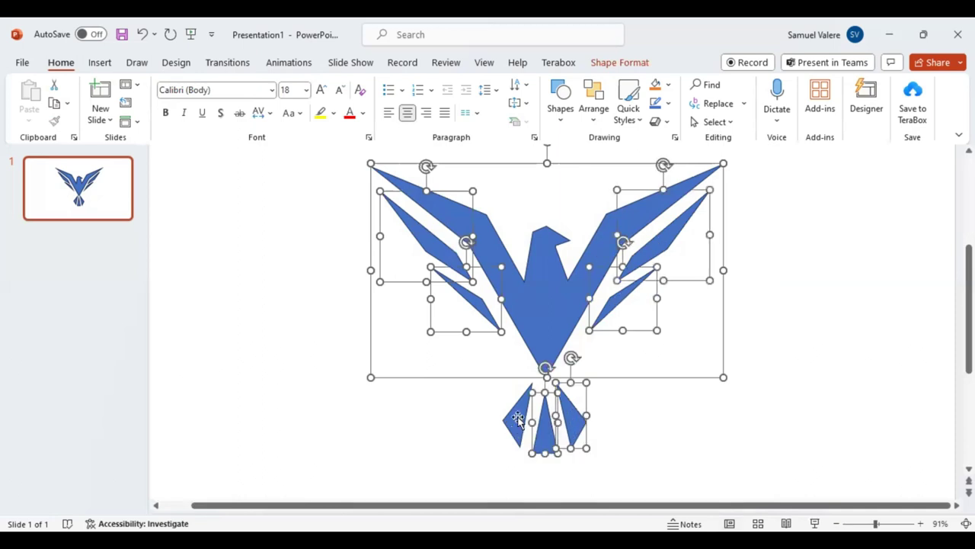
shift+click(518, 418)
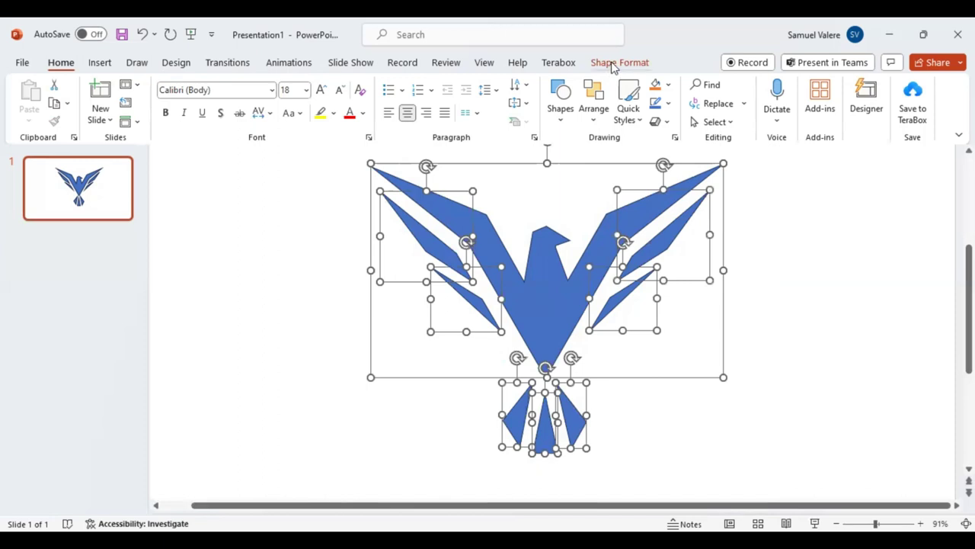
Show the Shape Format options, then reselect only the bird's body shape
click(613, 64)
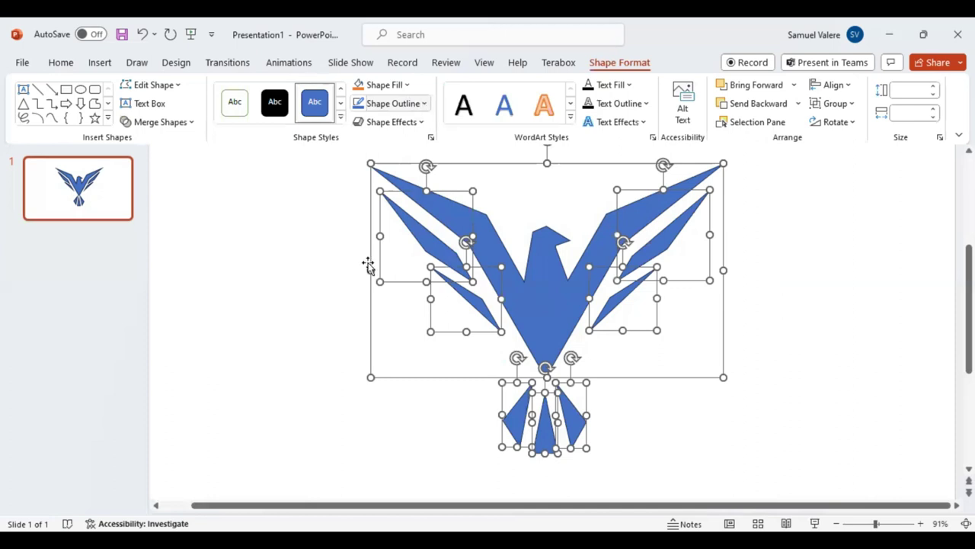
click(313, 282)
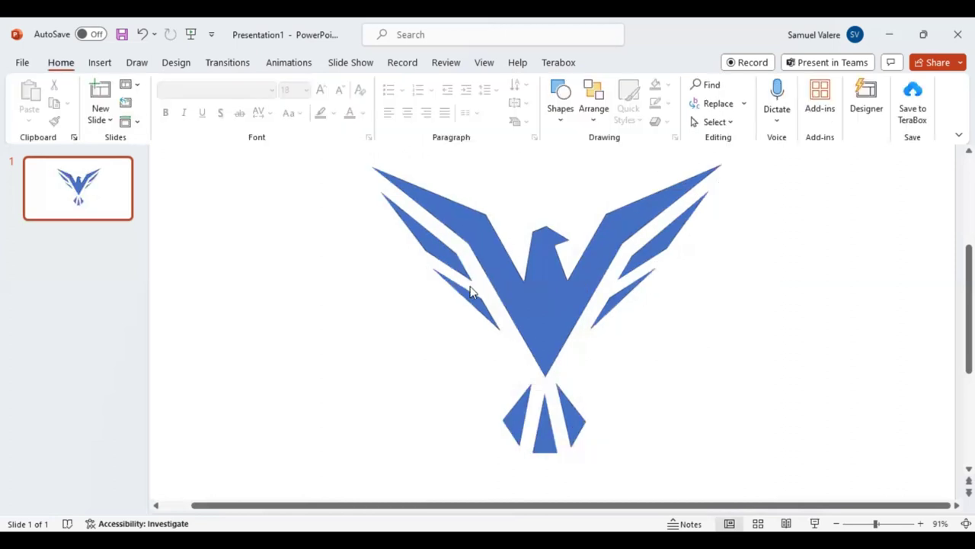
click(476, 229)
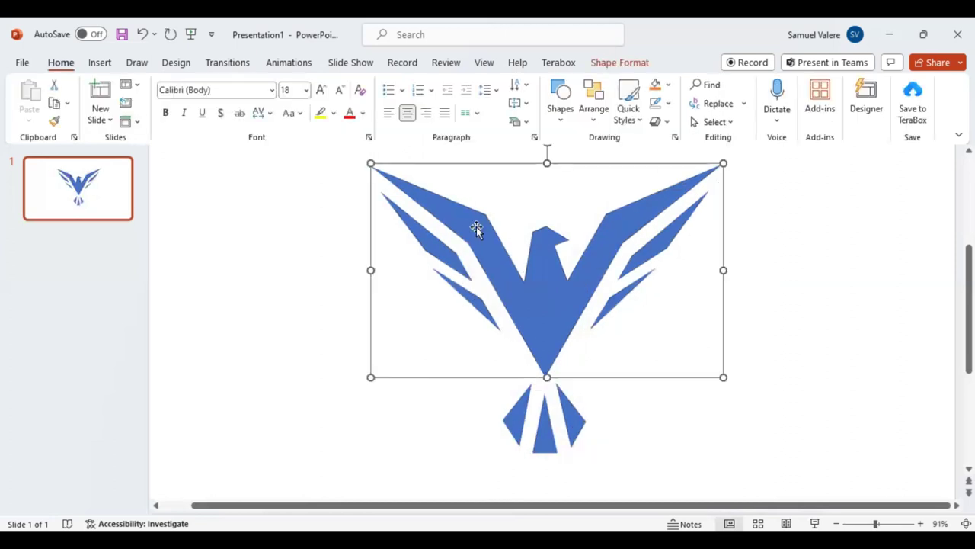
Fill the body and the three tail pieces with black
click(616, 67)
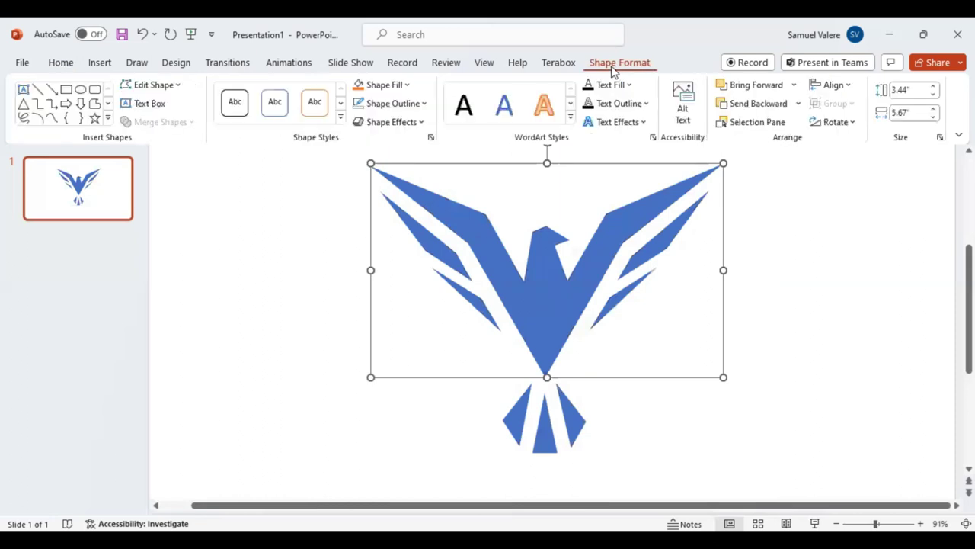
click(563, 423)
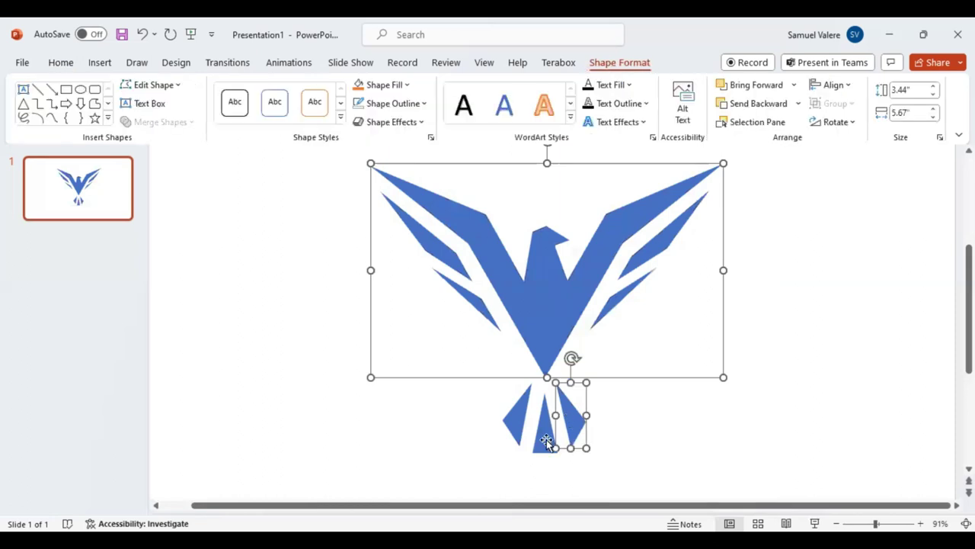
shift+click(544, 430)
shift+click(515, 423)
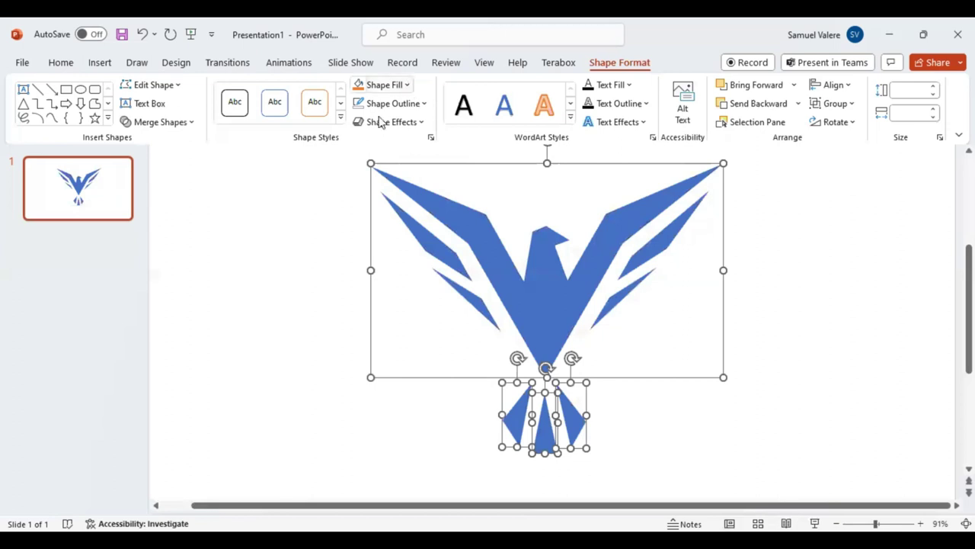
click(407, 85)
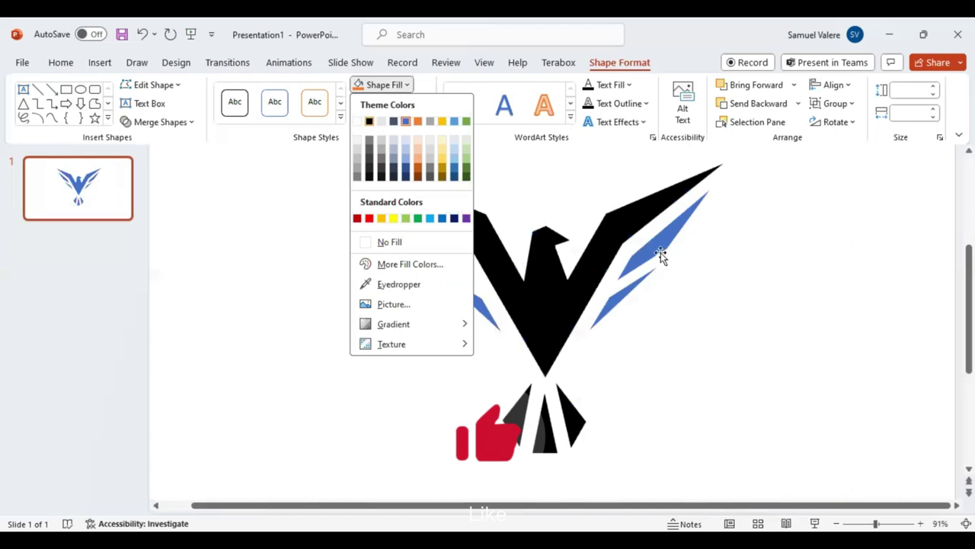
key(Escape)
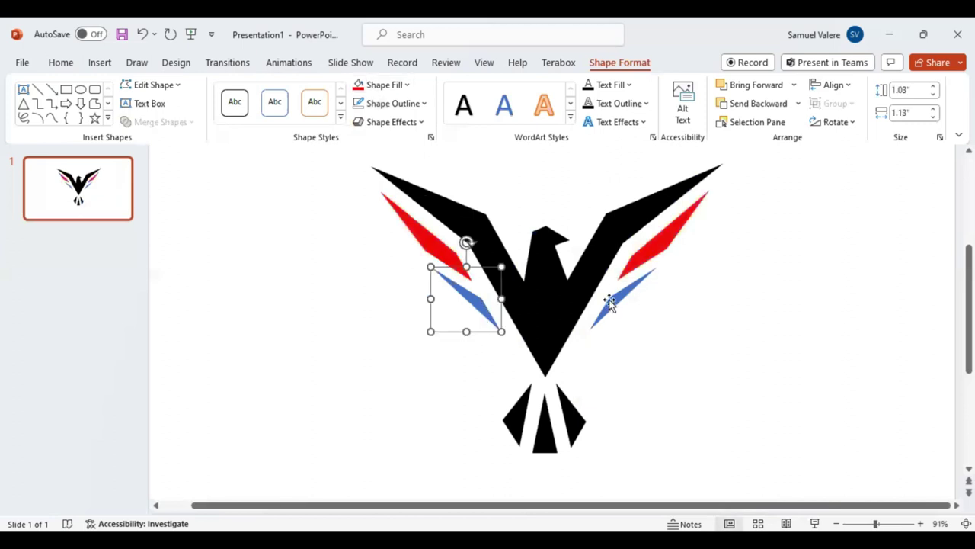
Fill both lower wing strips with standard Blue
shift+click(610, 301)
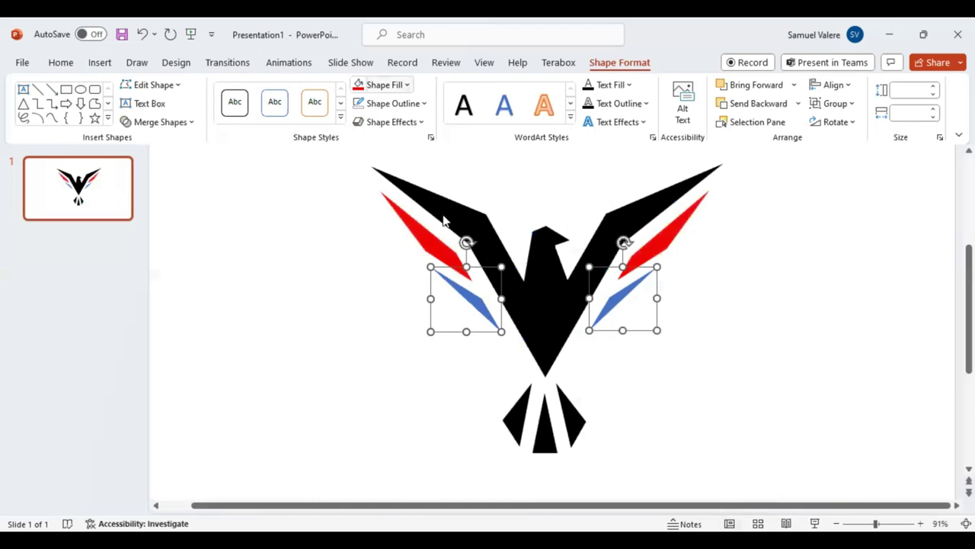
click(407, 85)
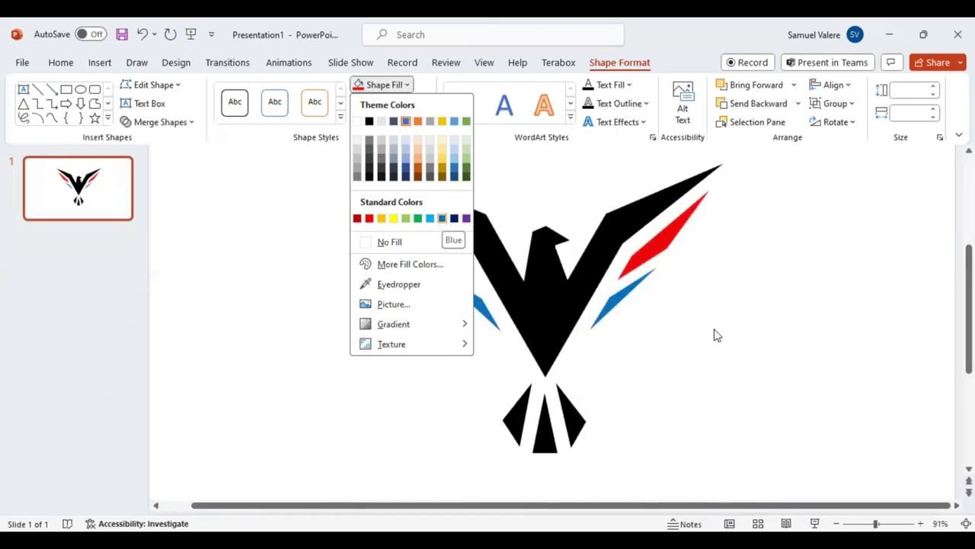
click(328, 151)
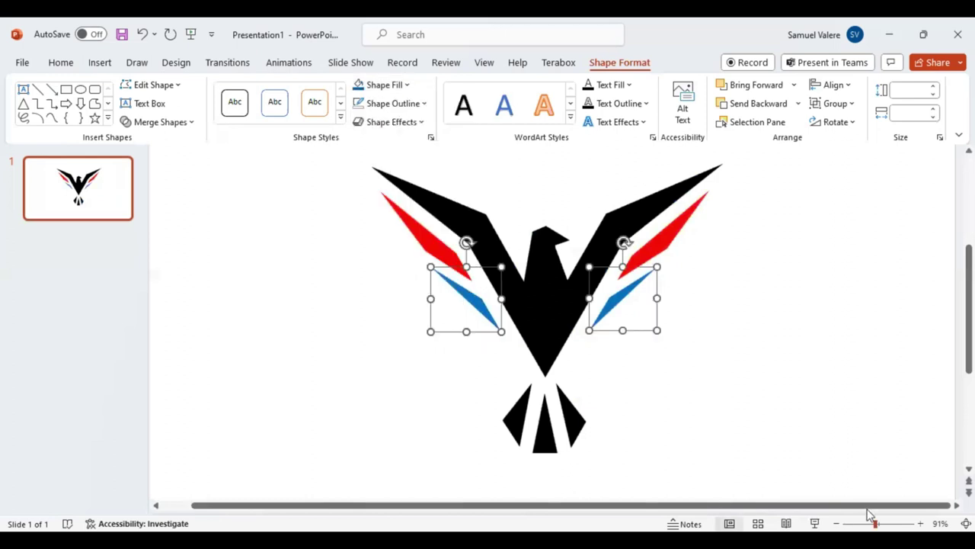
Marquee-select every bird piece and apply the Shape Effects Preset 2 3-D effect
scroll(399, 190, down, 2)
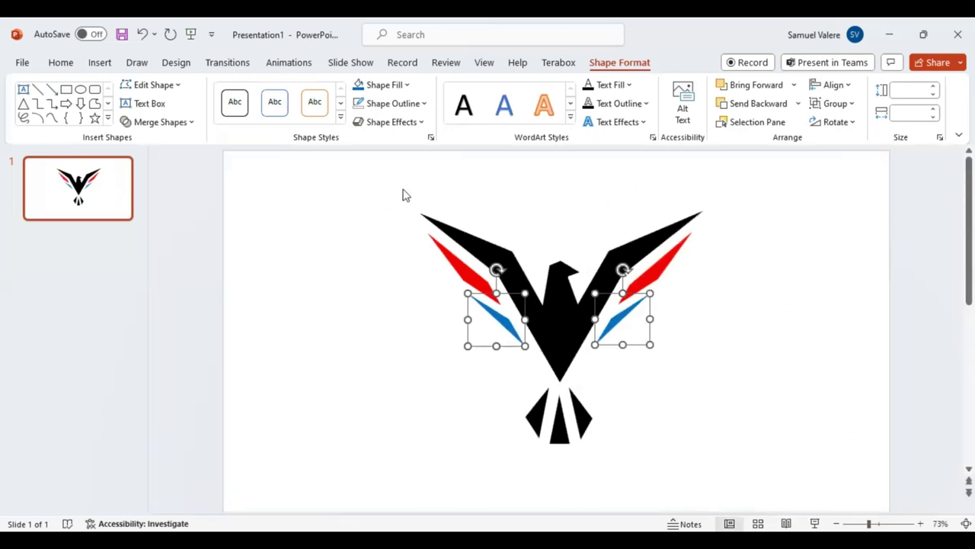
drag(396, 196, 738, 433)
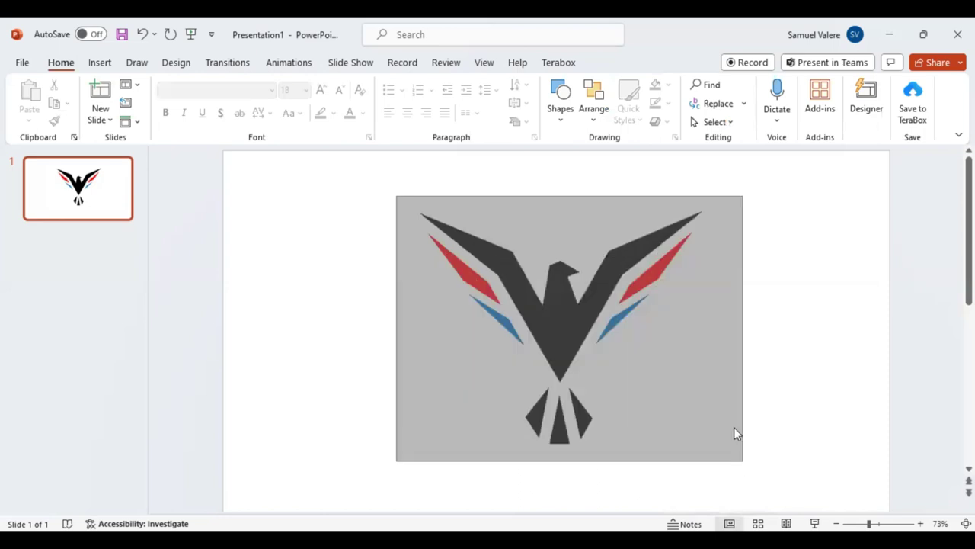
drag(745, 468, 737, 433)
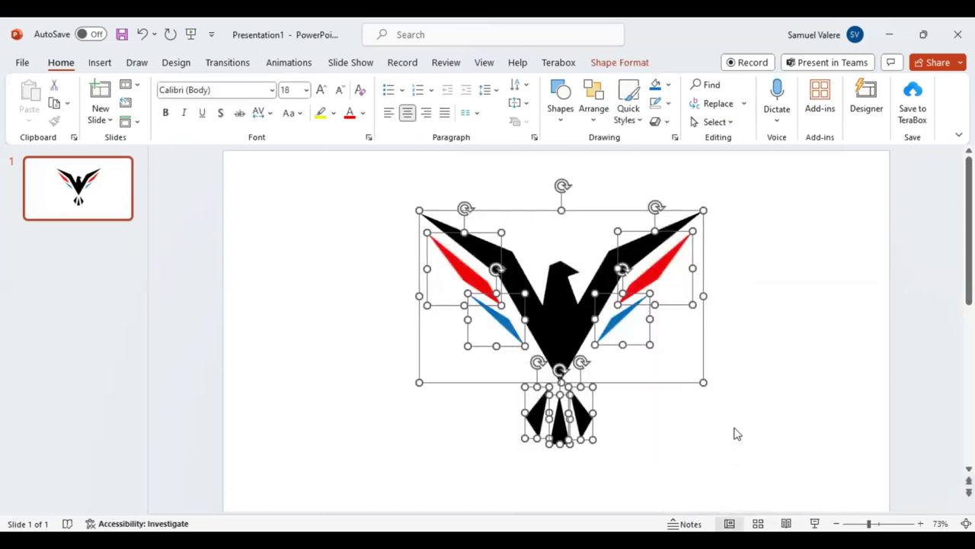
click(604, 64)
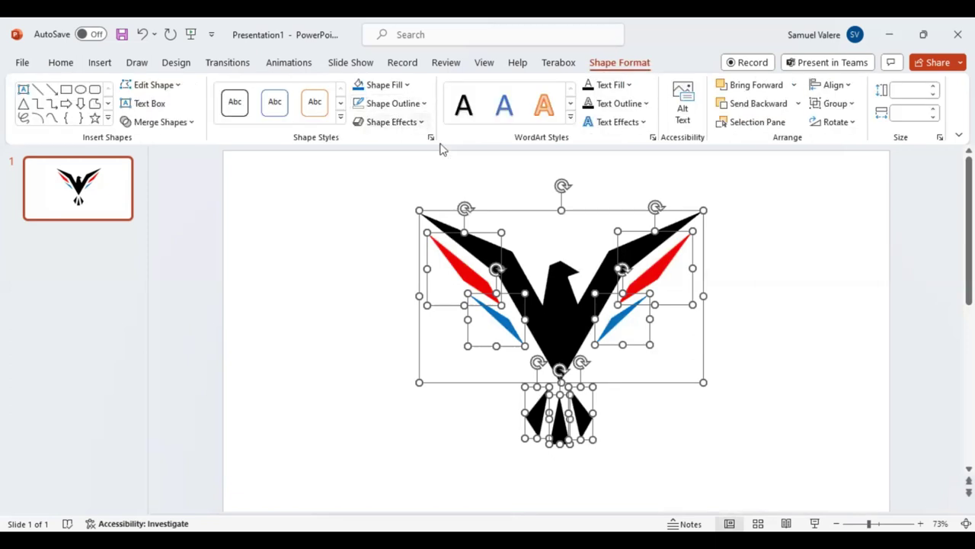
click(391, 122)
mouse_move(399, 148)
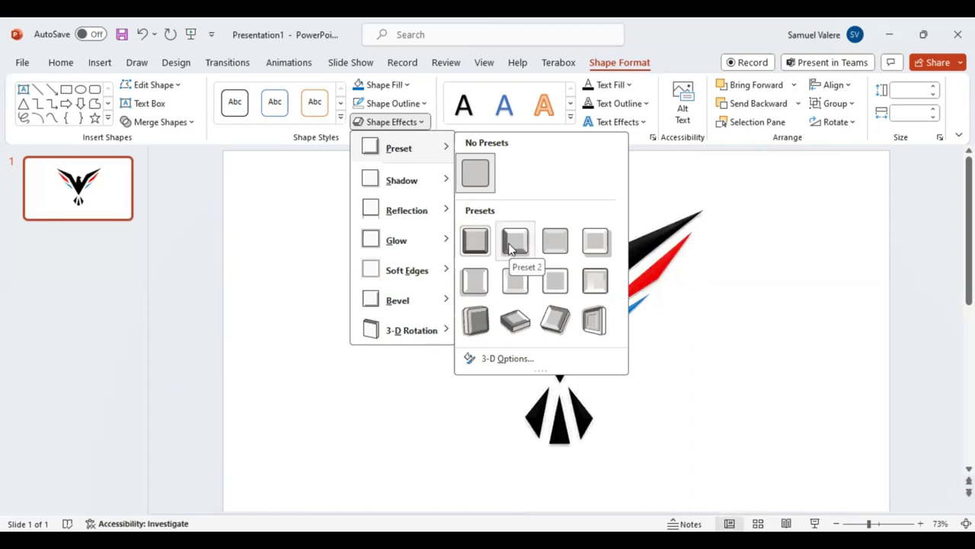
click(512, 248)
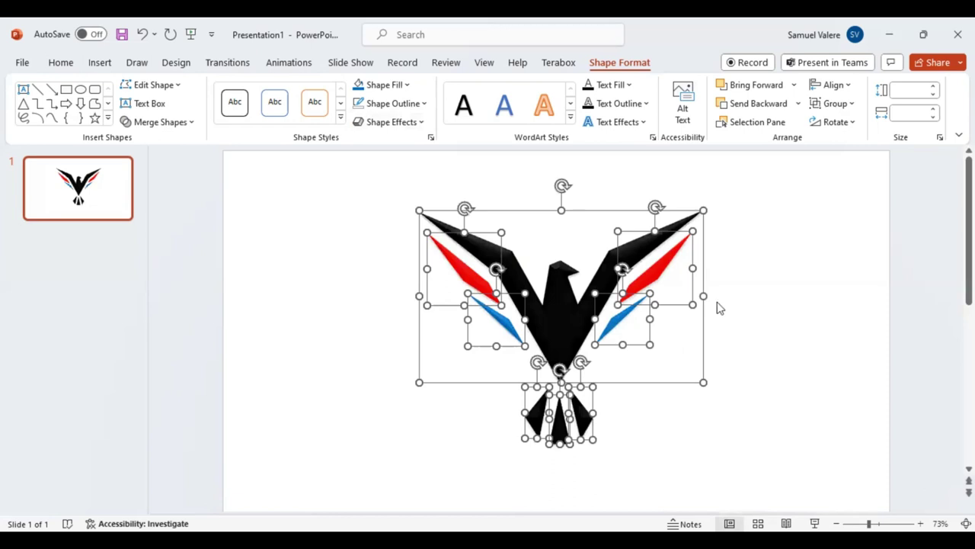